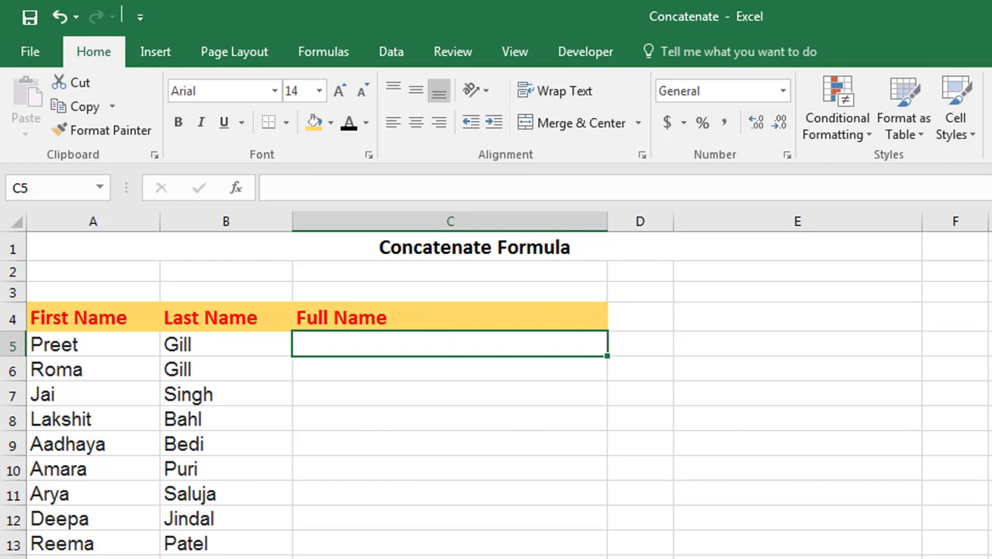
type("=")
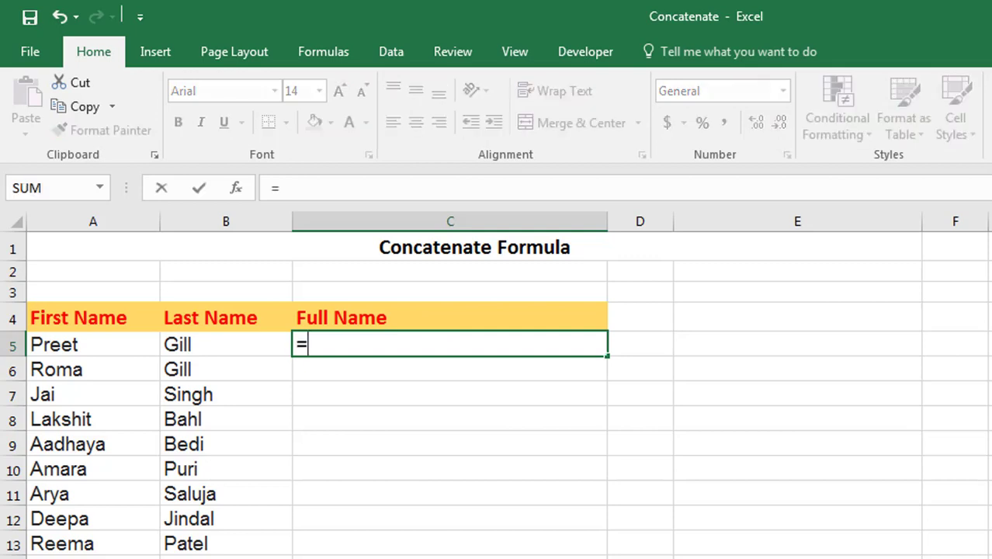
type("c")
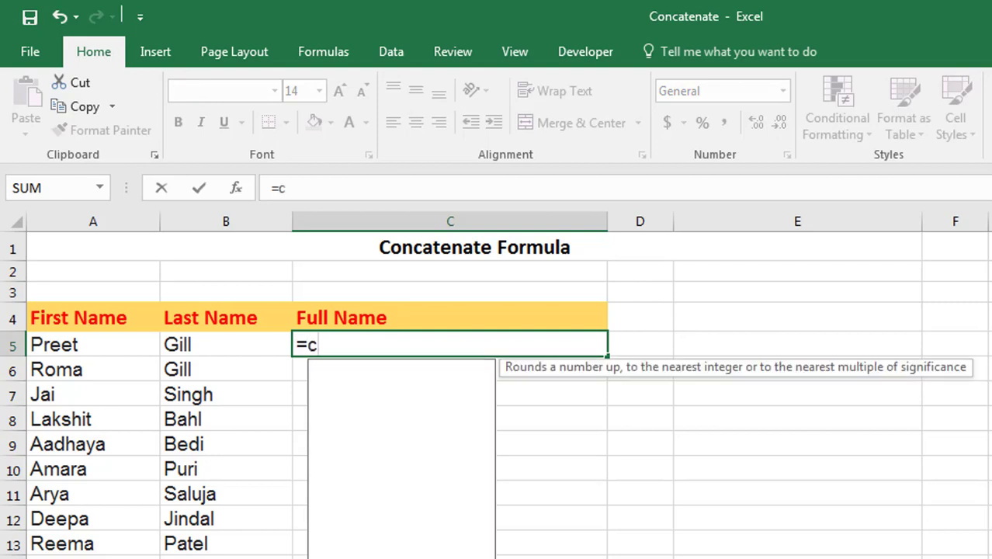
type("oncatenate")
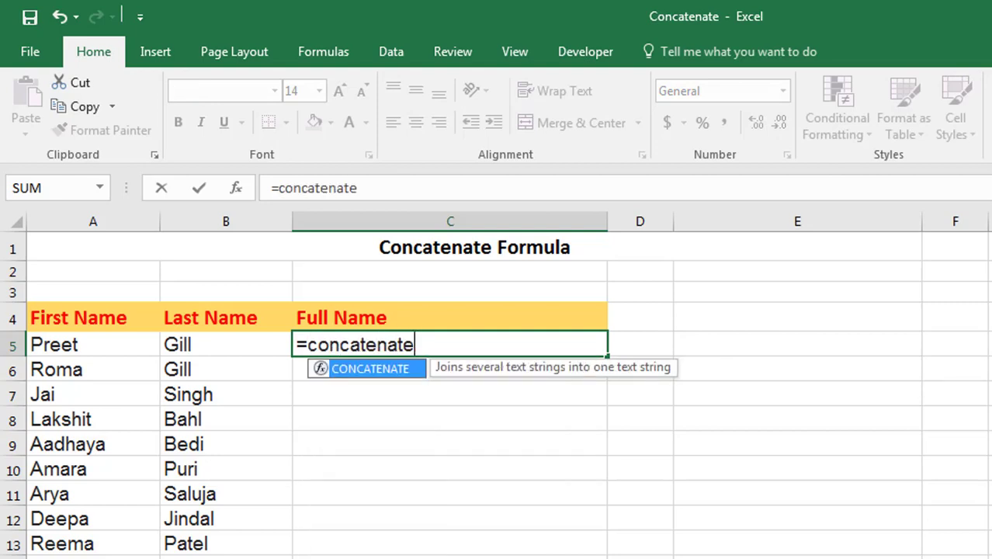
type("(")
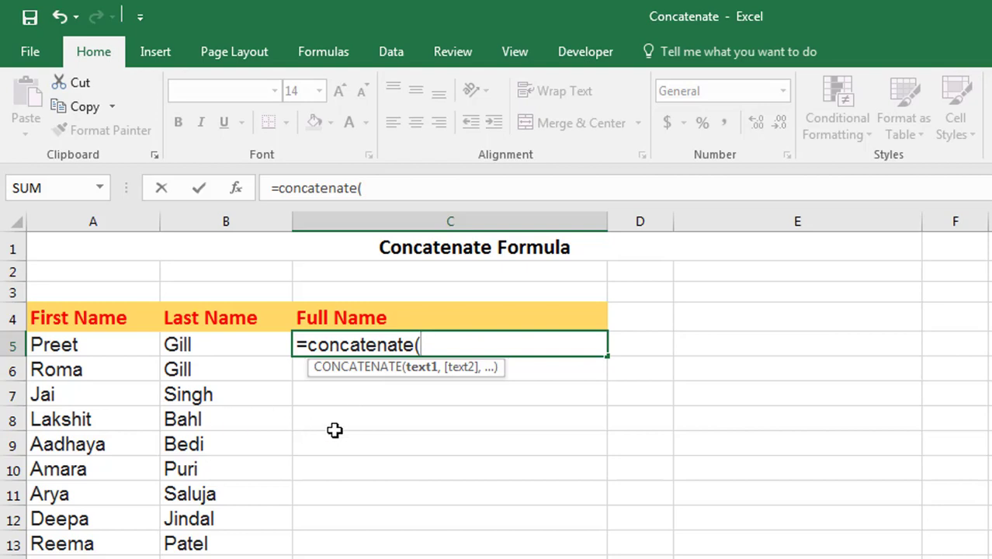
left_click(103, 347)
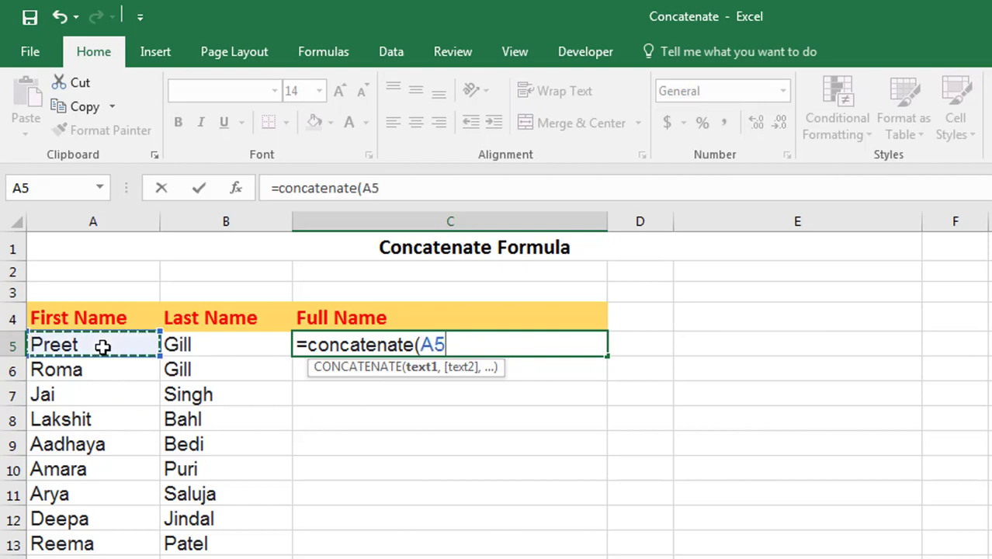
type(",")
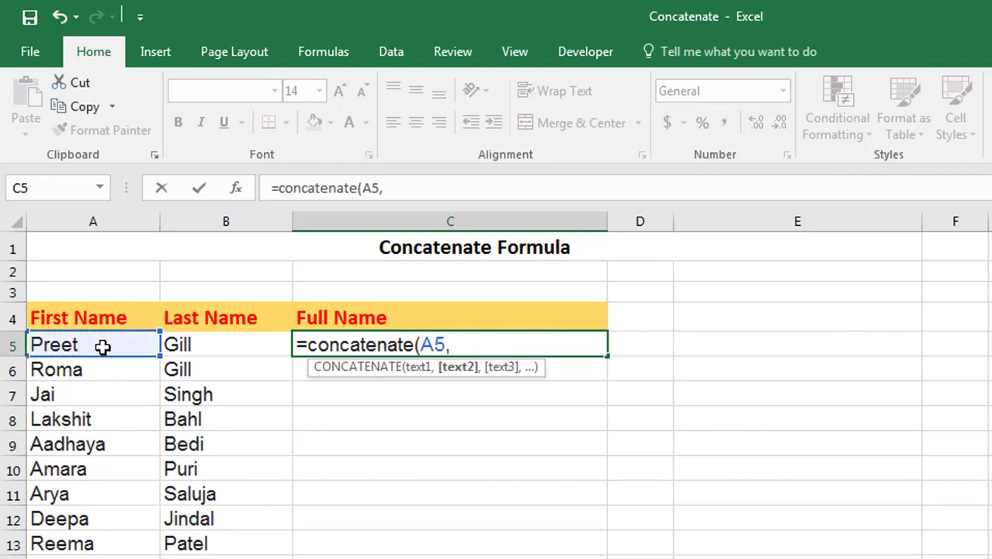
left_click(245, 351)
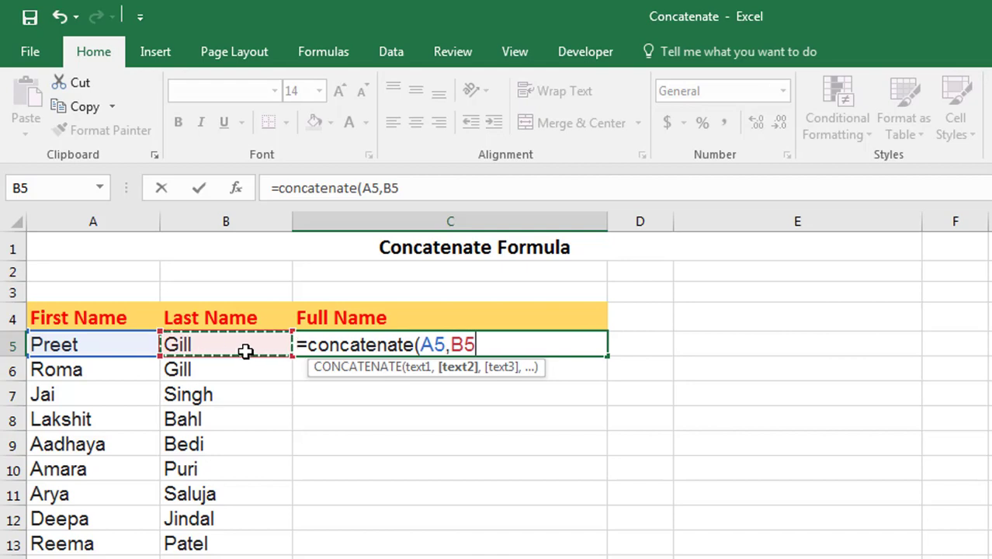
type(")")
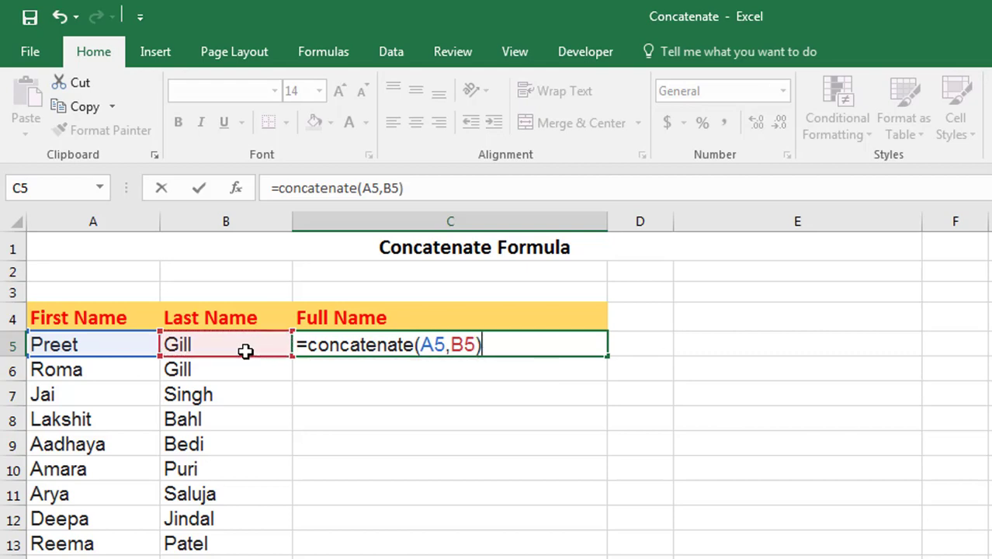
key("Return")
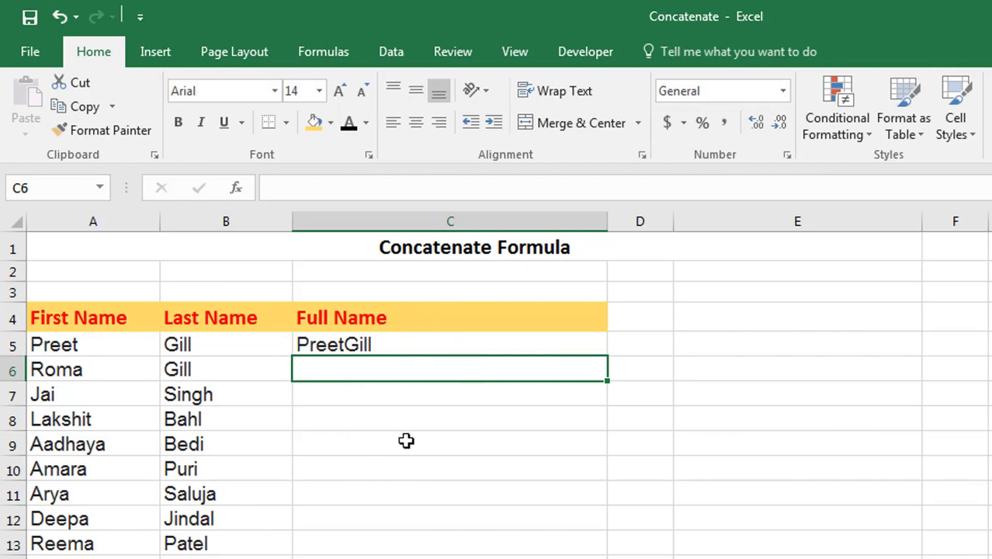
key("Up")
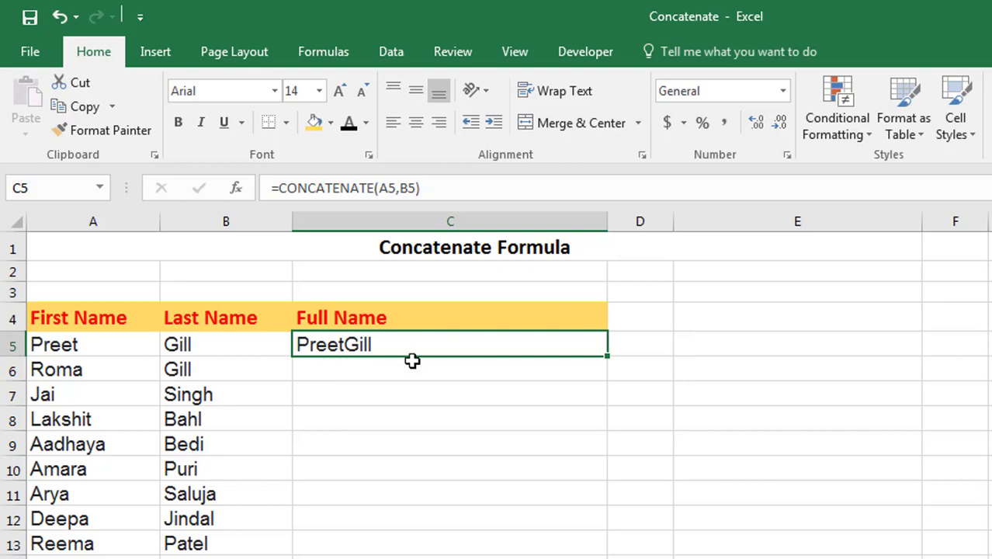
double_click(490, 343)
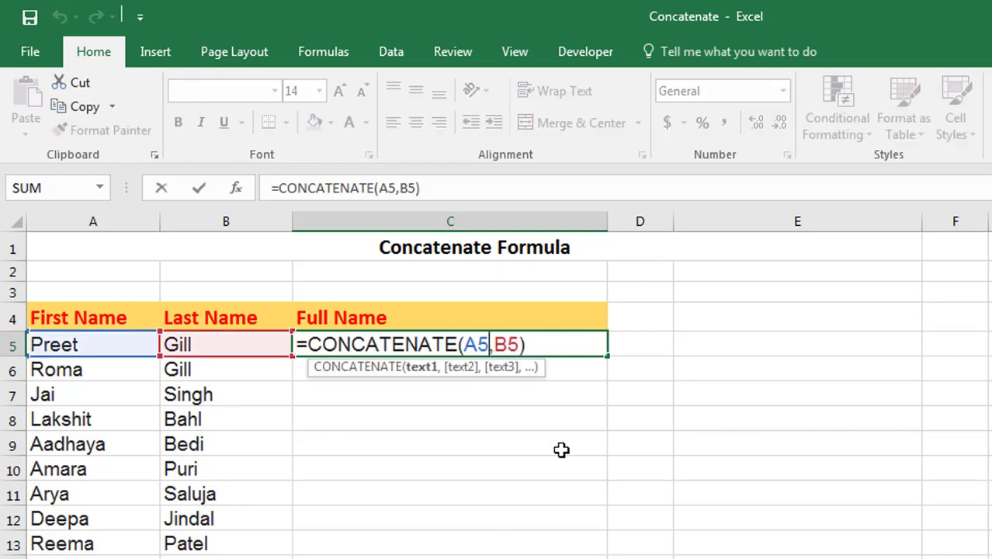
key("Right")
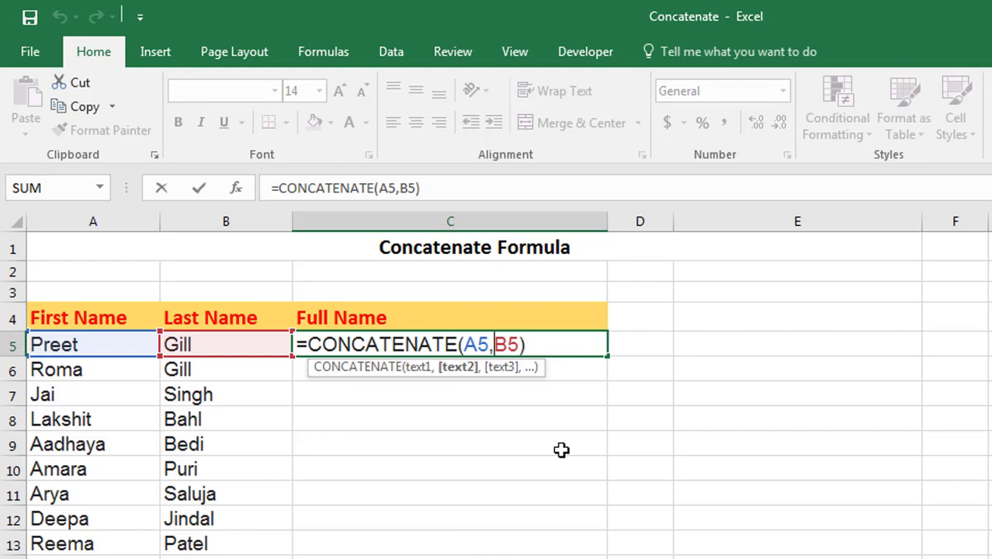
type("\" ")
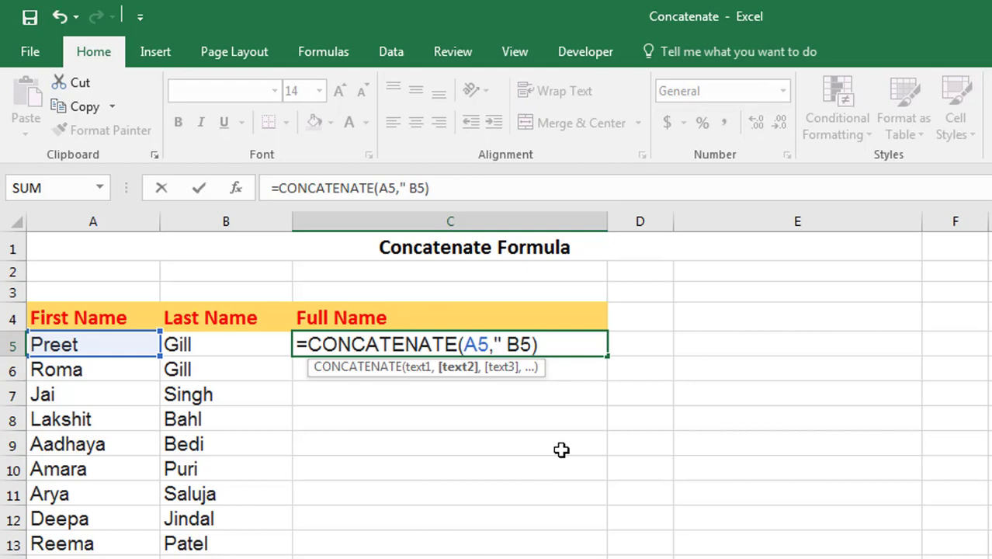
type("\"")
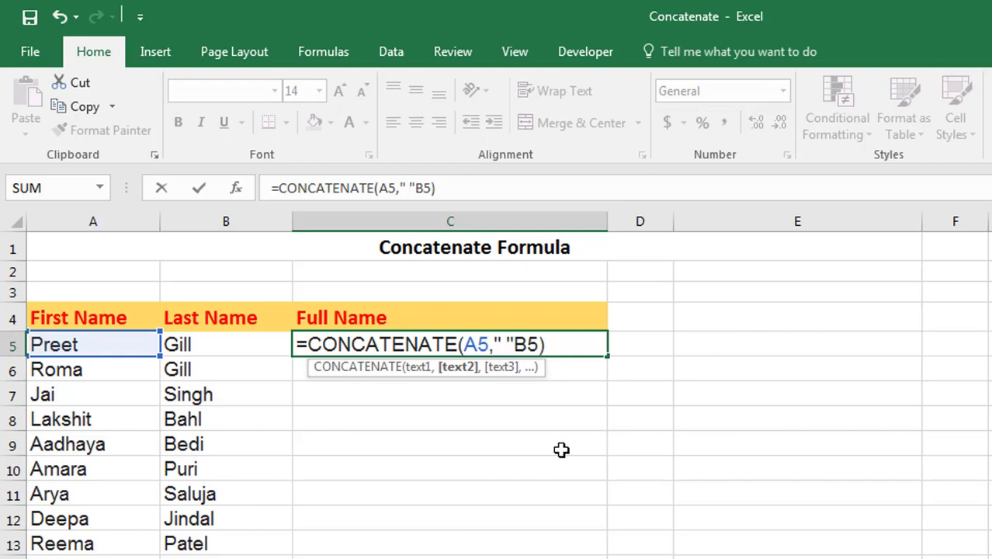
type(",")
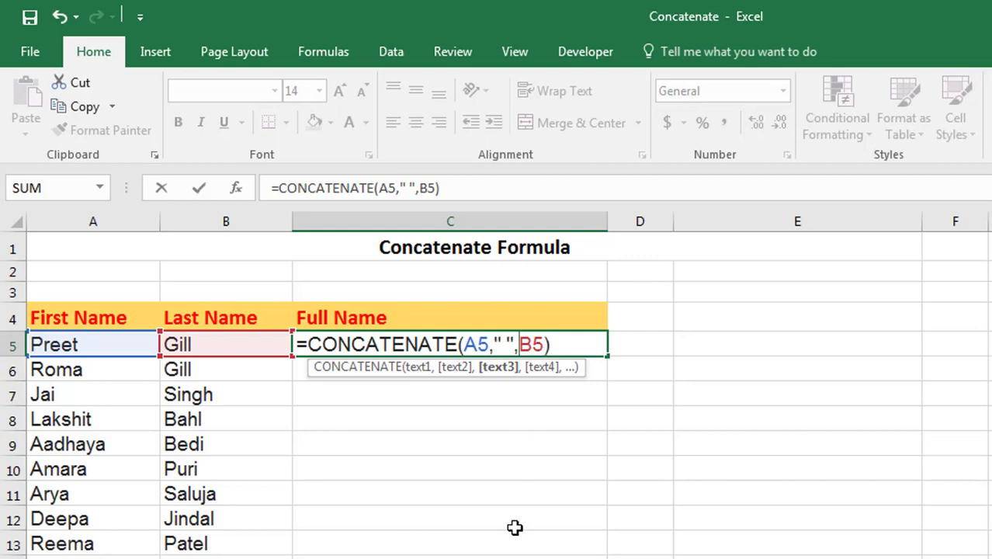
key("Return")
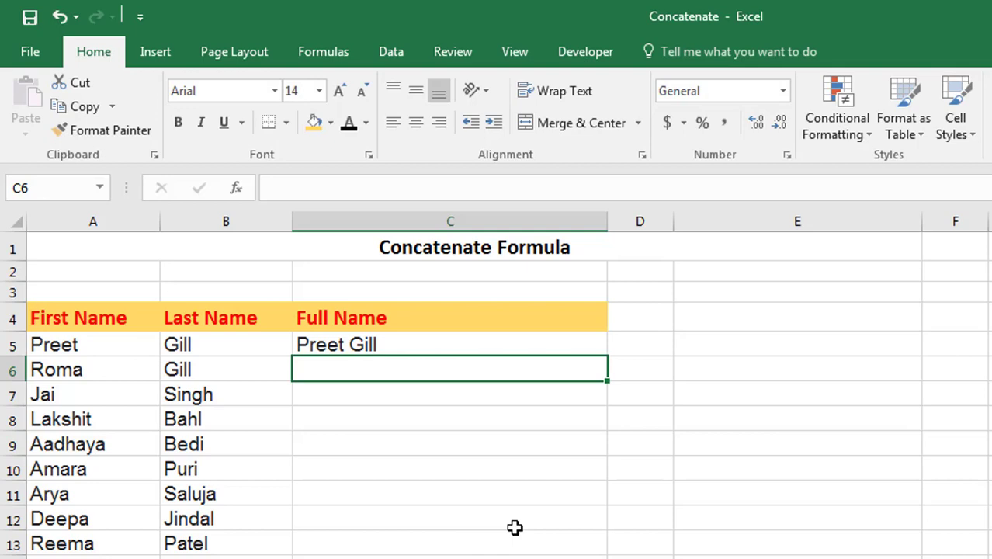
key("Up")
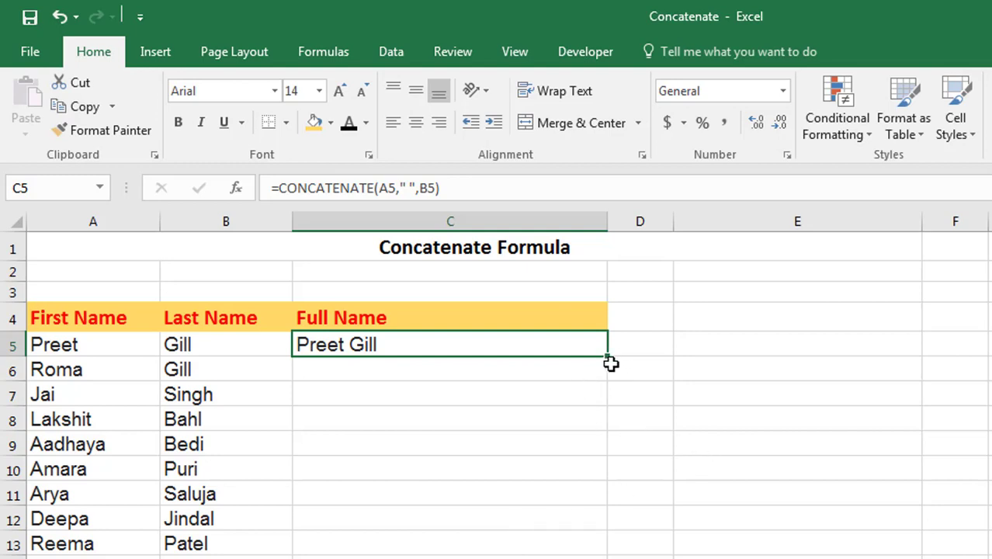
- Copy the C5 CONCATENATE formula down through C13 for every name row
left_click_drag(609, 356, 581, 552)
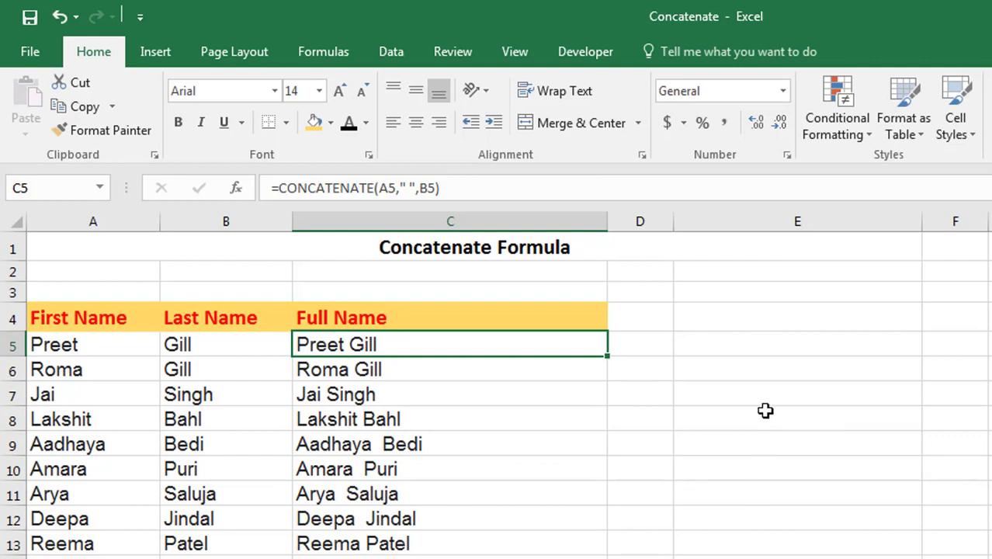
left_click(757, 349)
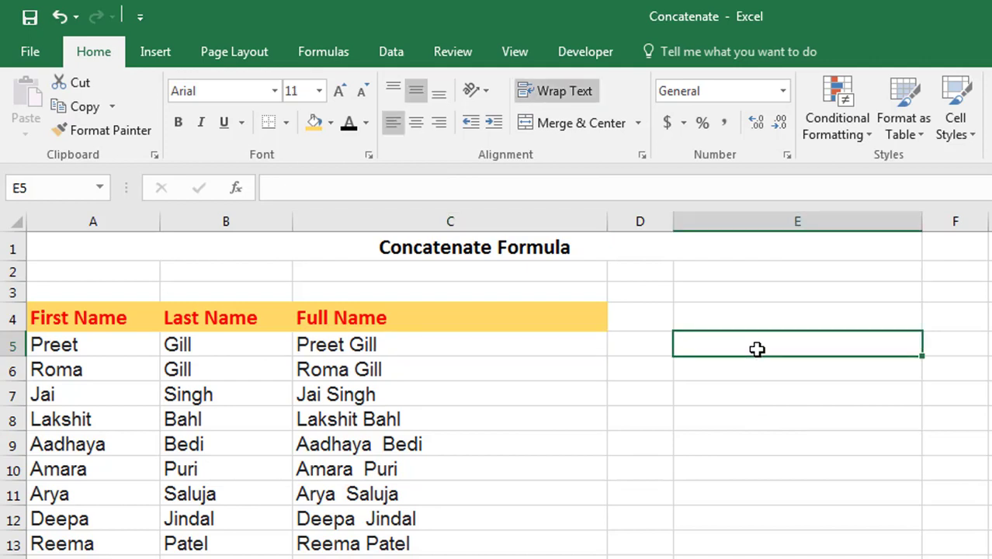
type("=")
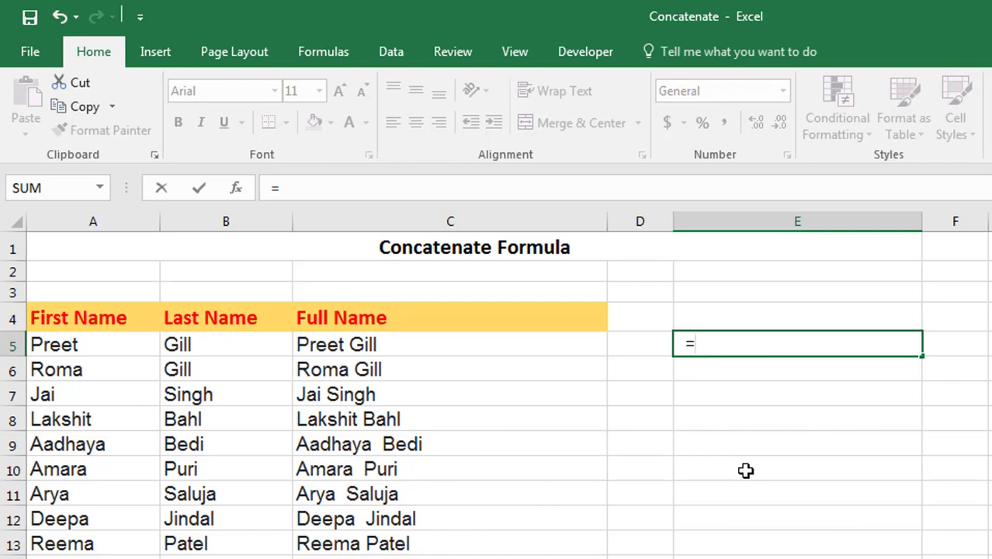
left_click(94, 350)
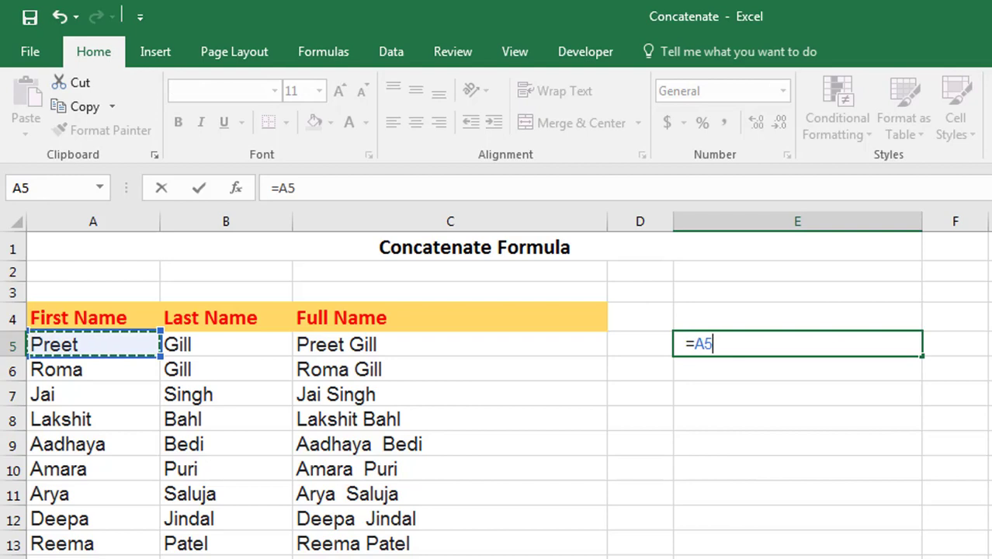
type("&")
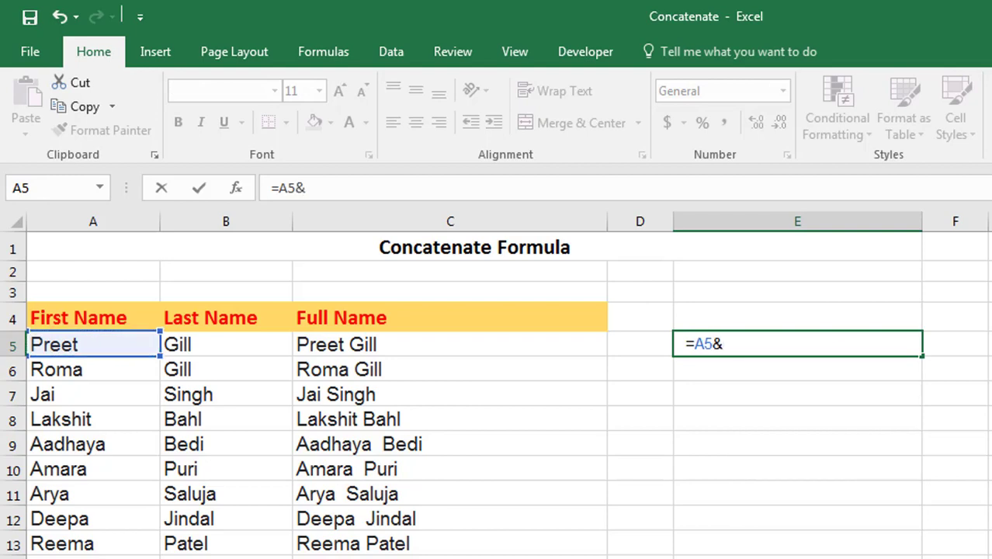
type("\"")
type(" \"")
type("&")
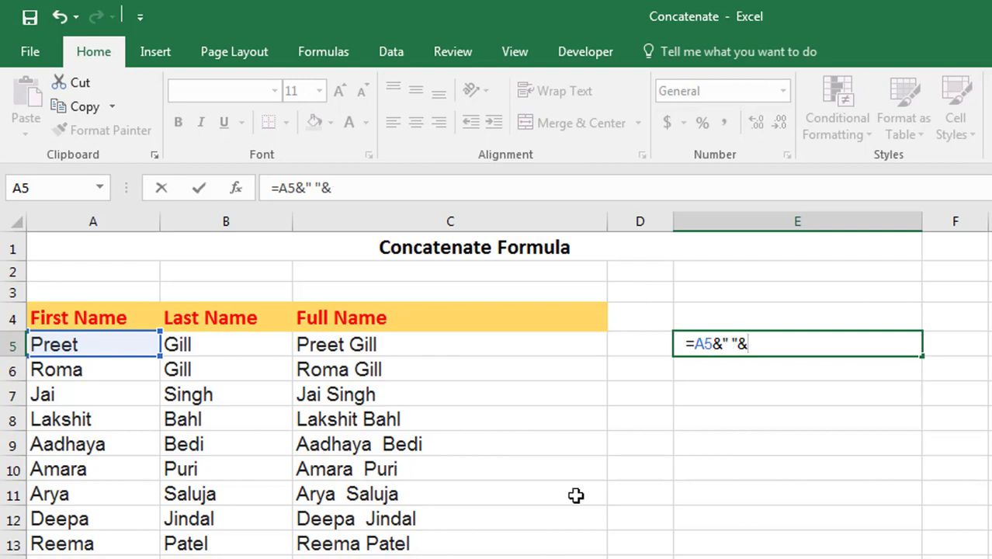
left_click(236, 341)
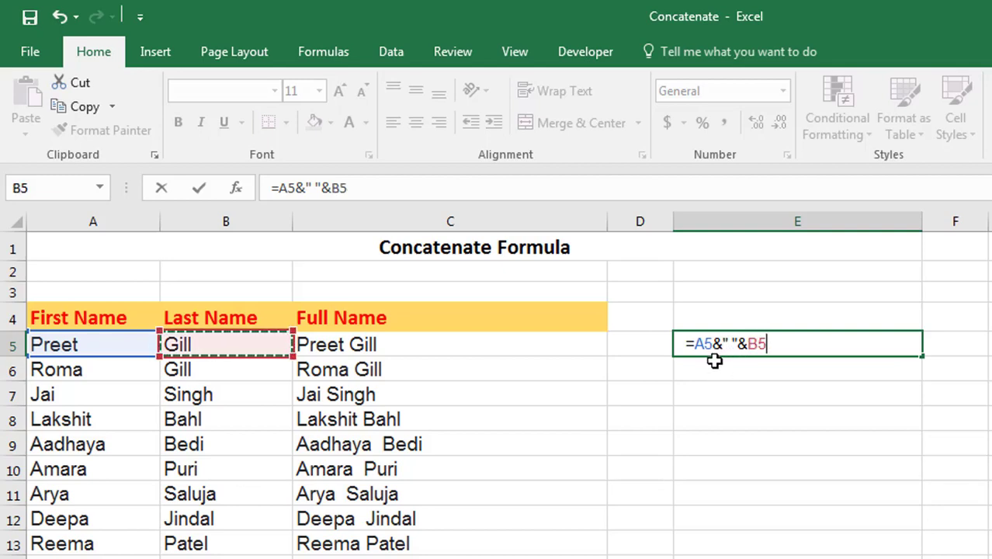
key("F2")
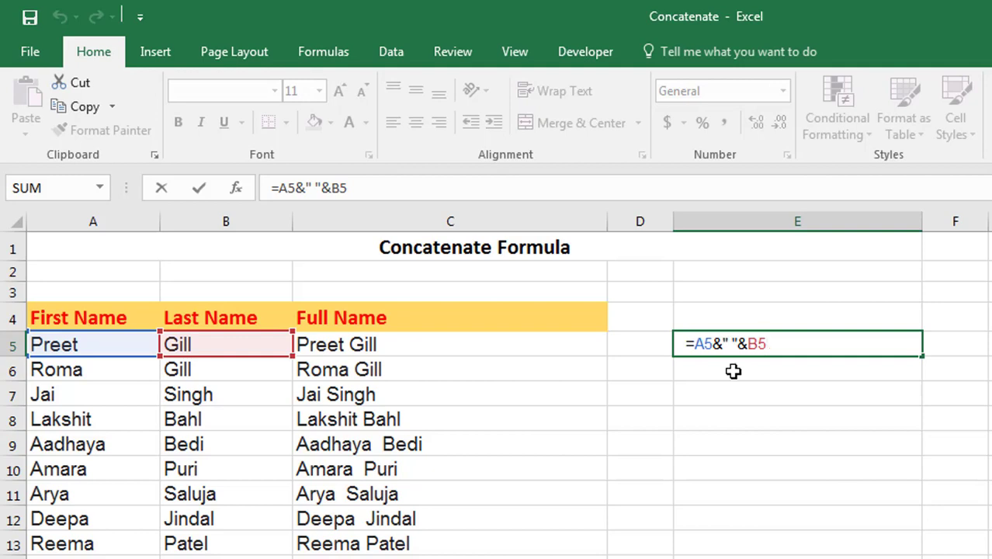
key("Return")
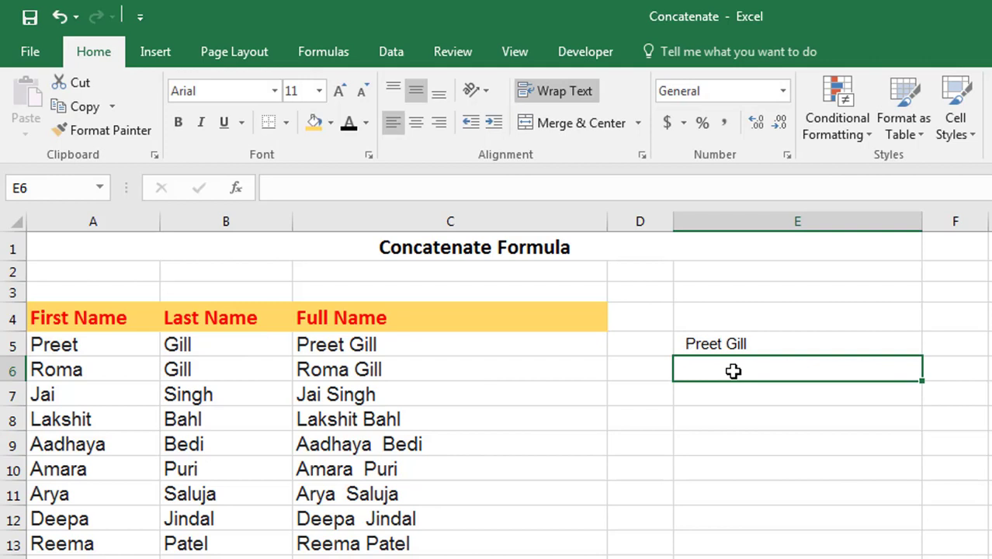
key("Up")
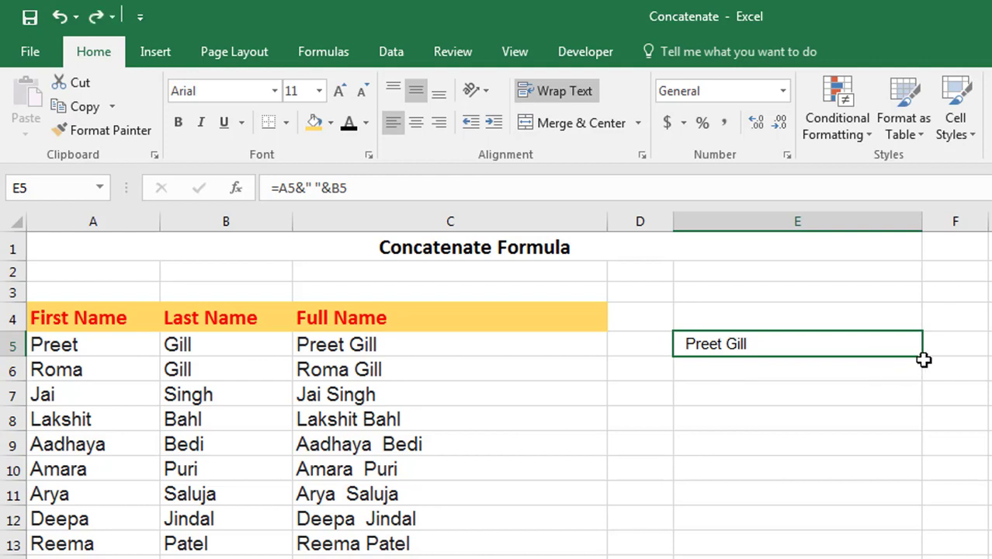
left_click_drag(926, 357, 916, 550)
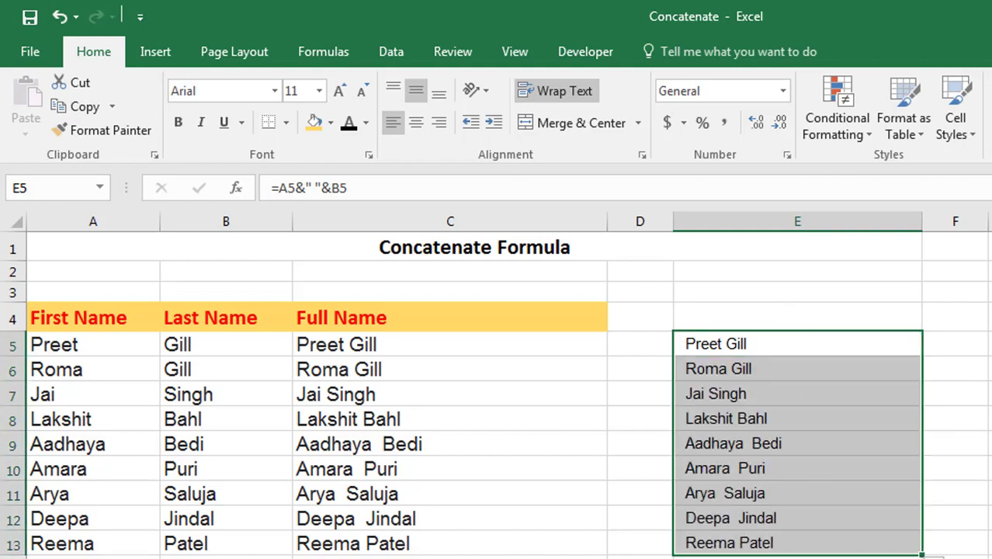
left_click(797, 558)
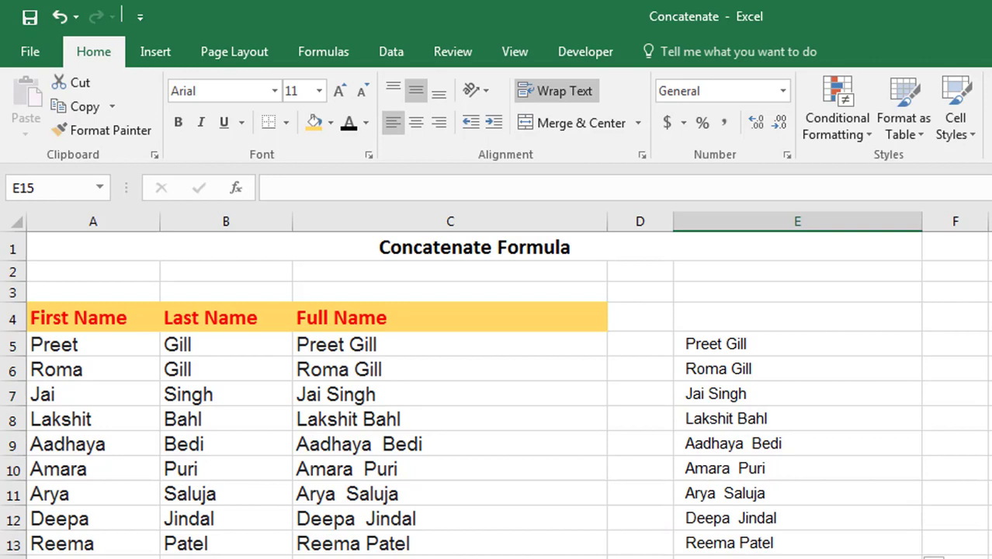
key("ctrl+Up")
key("ctrl+Up")
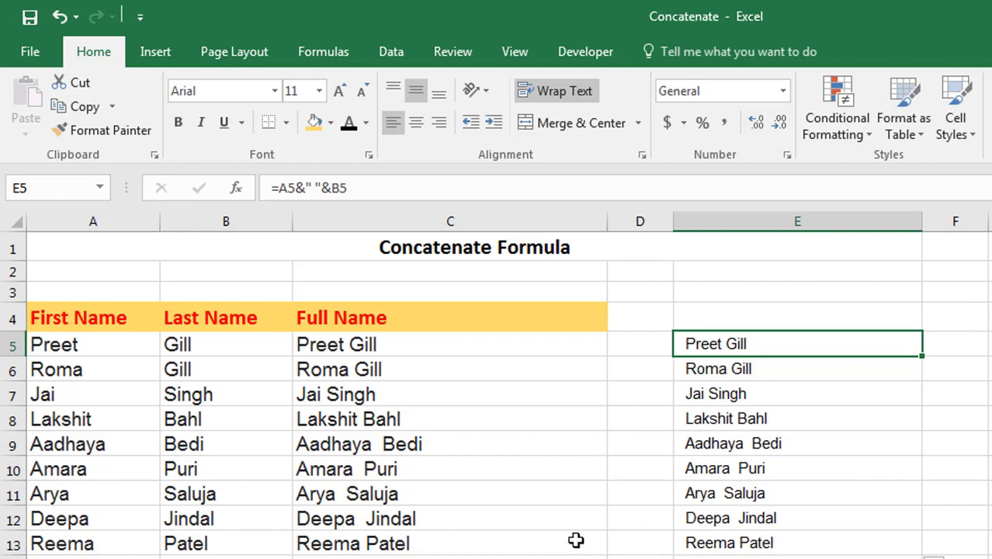
left_click(429, 343)
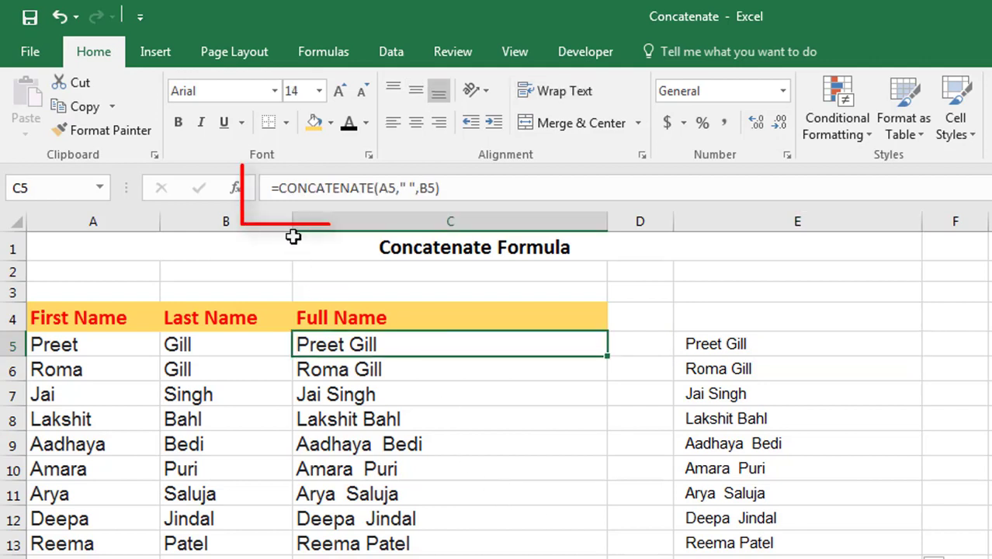
left_click(726, 344)
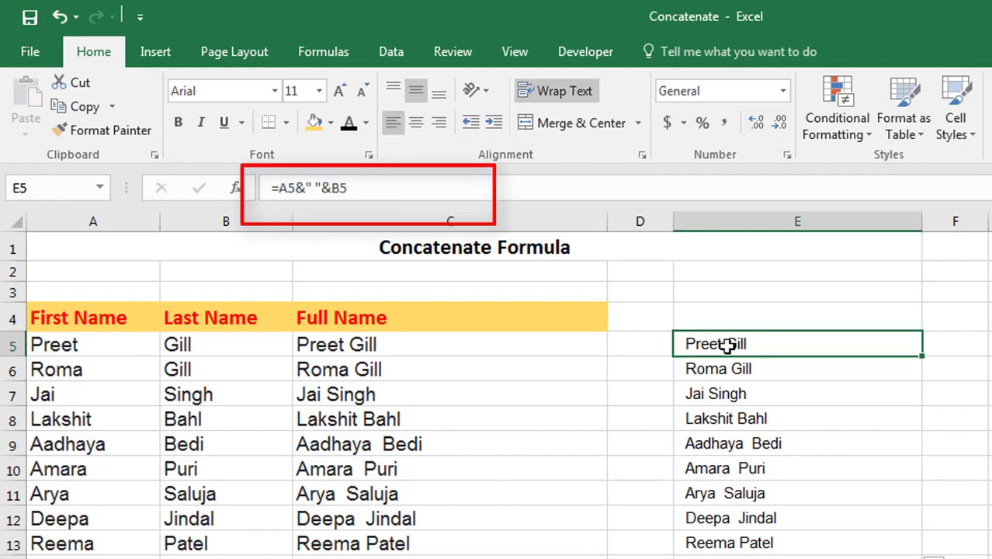